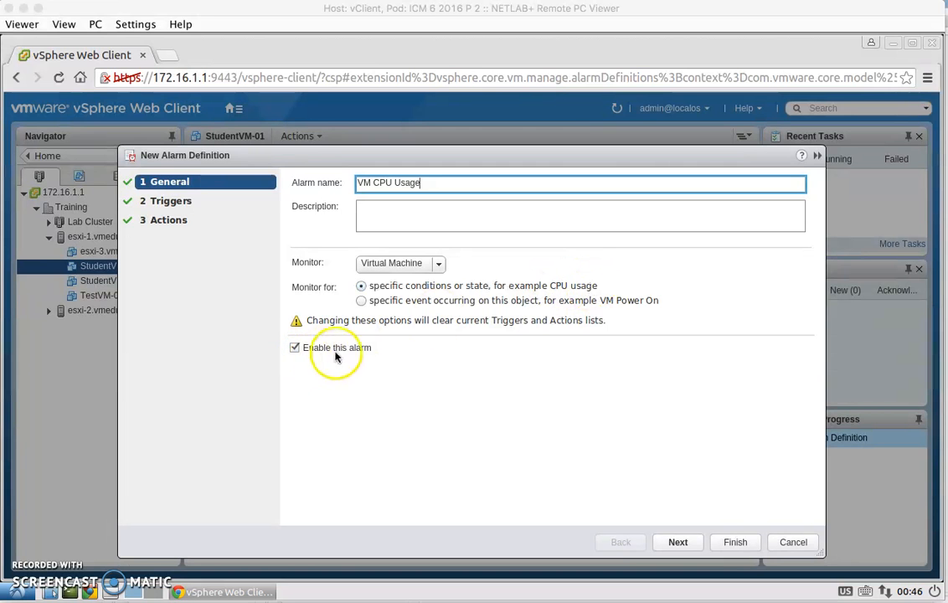
# - Accept the general settings and triggers of the VM CPU Usage alarm definition and proceed to its actions
pyautogui.click(684, 542)
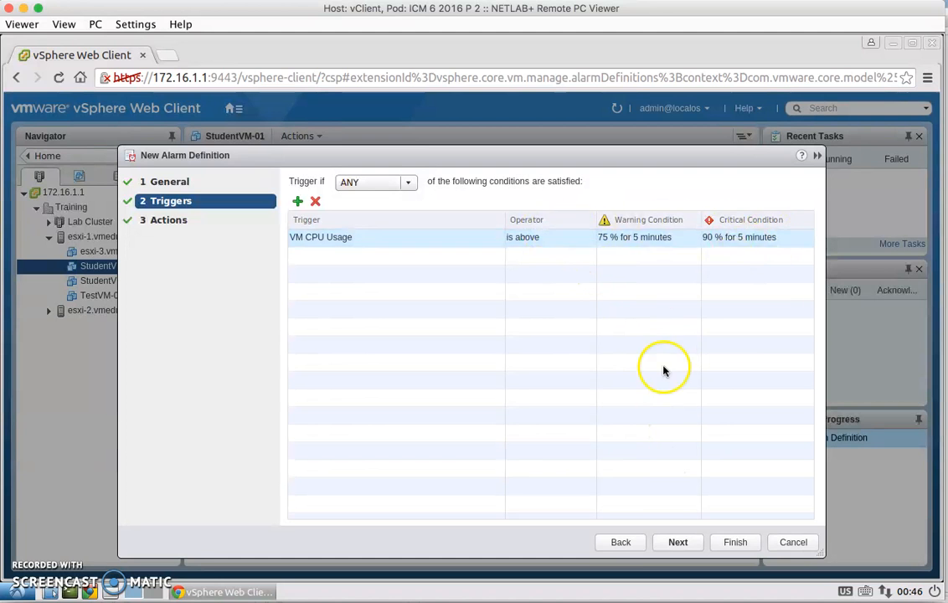
pyautogui.click(678, 543)
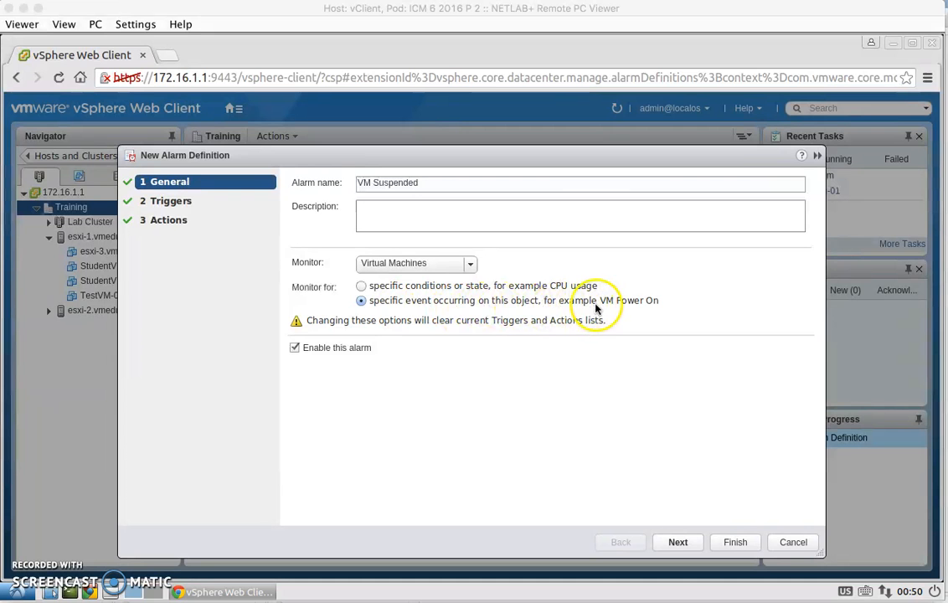
# - Complete the VM Suspended alarm definition on Training, keeping its VM suspended trigger for StudentVM-01 and adding no actions
pyautogui.click(675, 542)
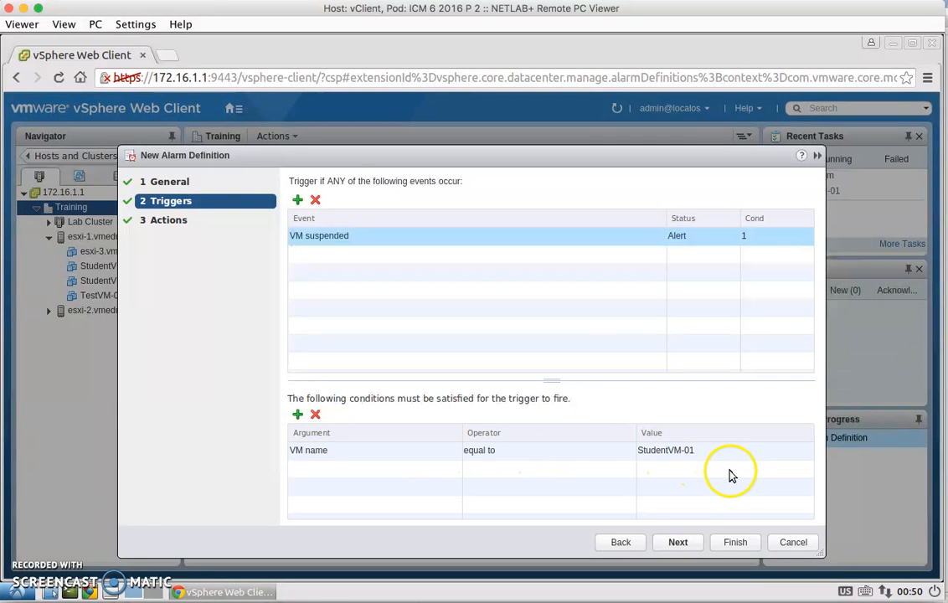
pyautogui.click(677, 542)
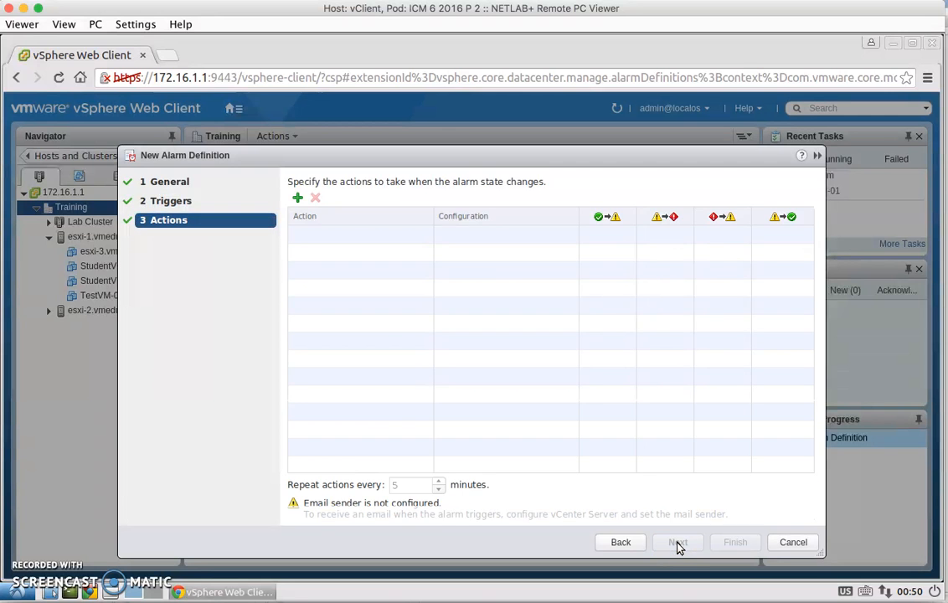
pyautogui.click(730, 544)
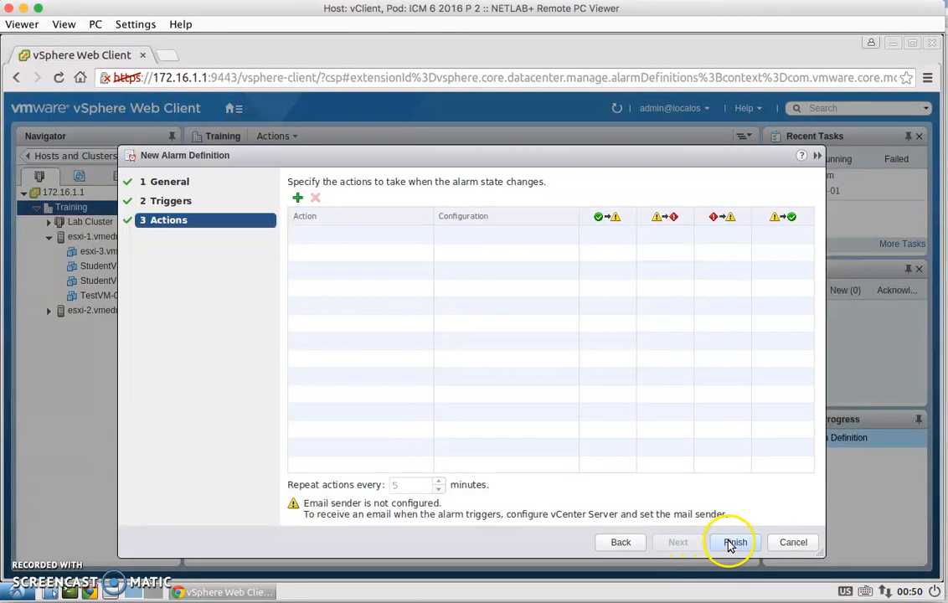
# - Check the script output in the StudentVM-01 console, and return to the vSphere Web Client
pyautogui.click(222, 508)
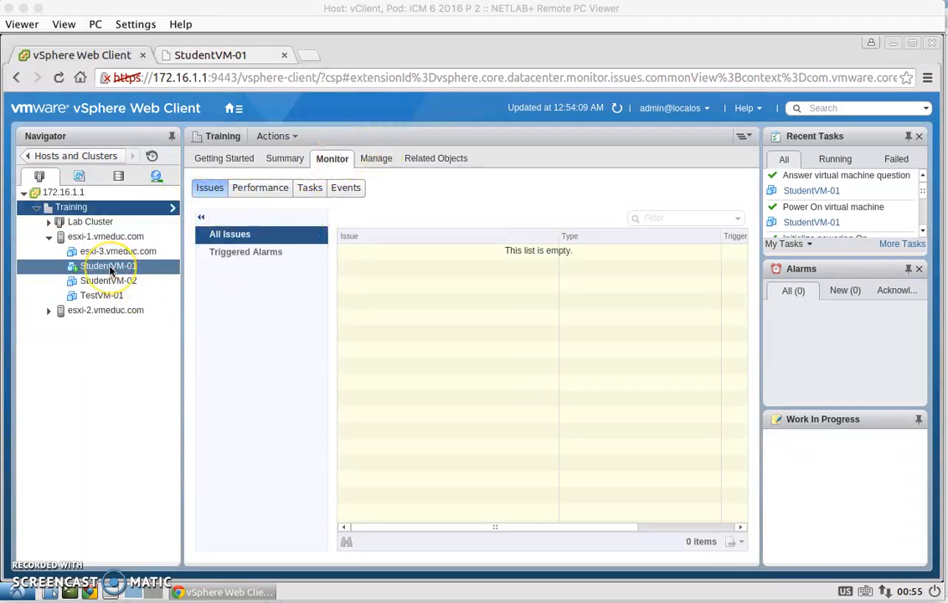
pyautogui.click(199, 54)
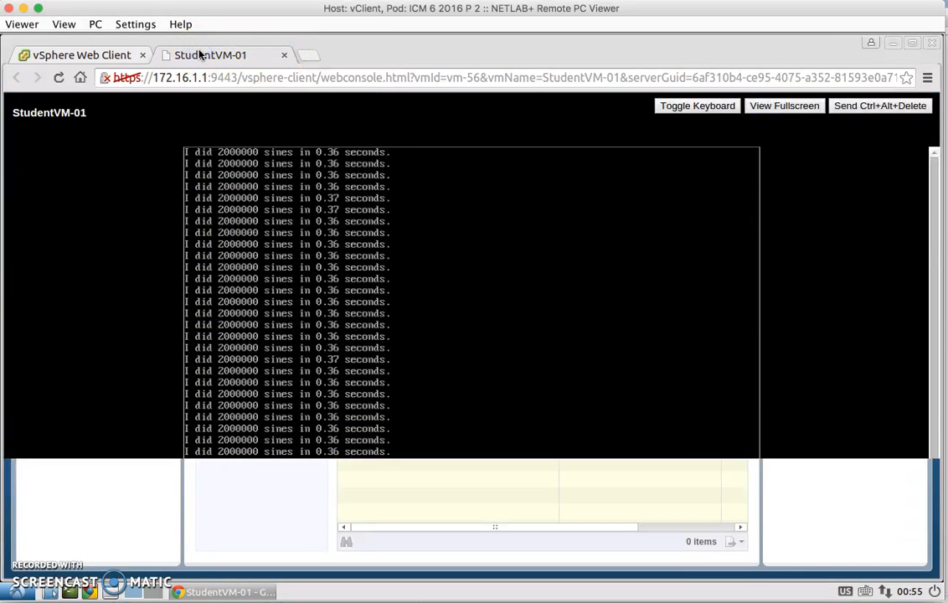
pyautogui.click(109, 57)
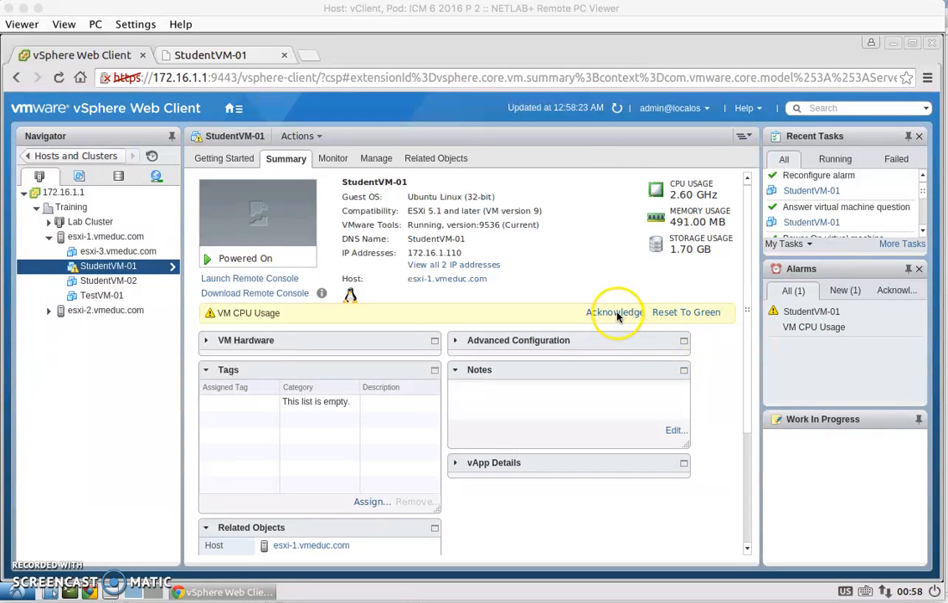
# - Acknowledge the VM CPU Usage alarm triggered on StudentVM-01
pyautogui.rightClick(832, 324)
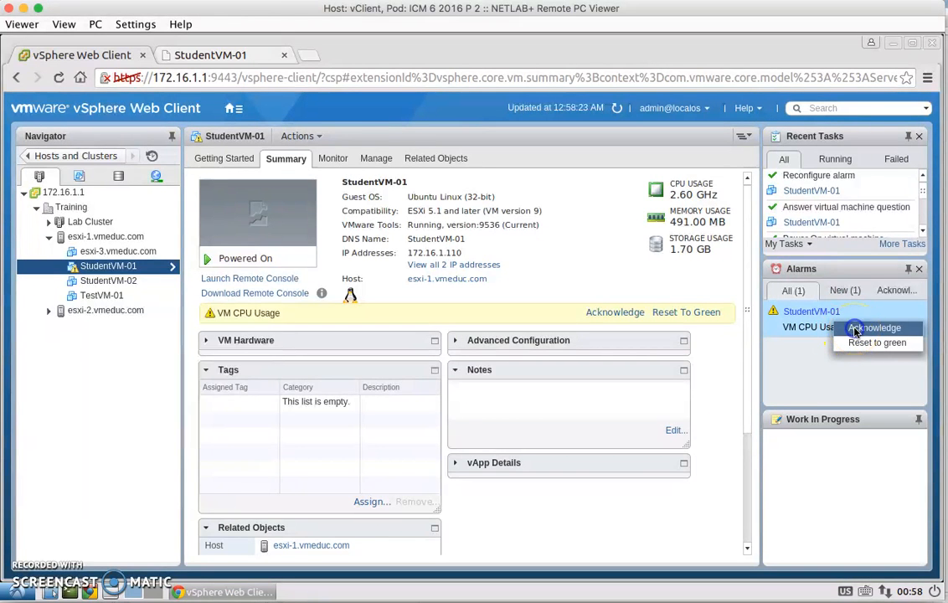
pyautogui.click(854, 331)
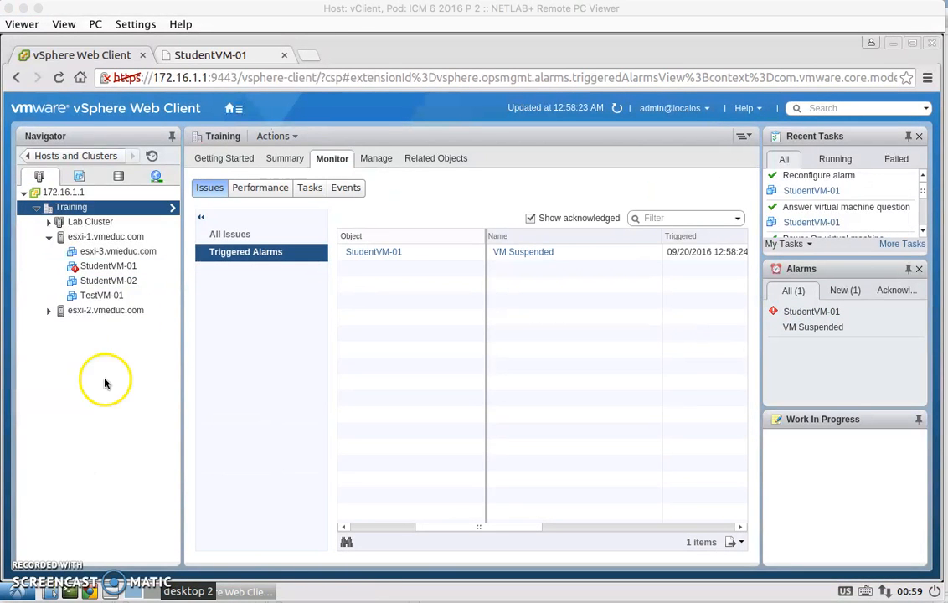
pyautogui.click(233, 108)
pyautogui.click(590, 166)
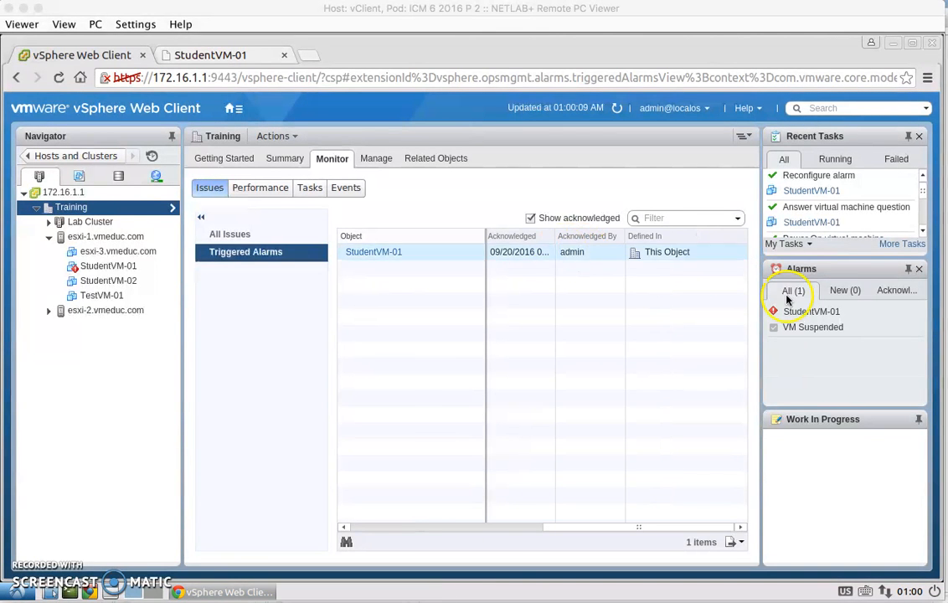
pyautogui.click(809, 328)
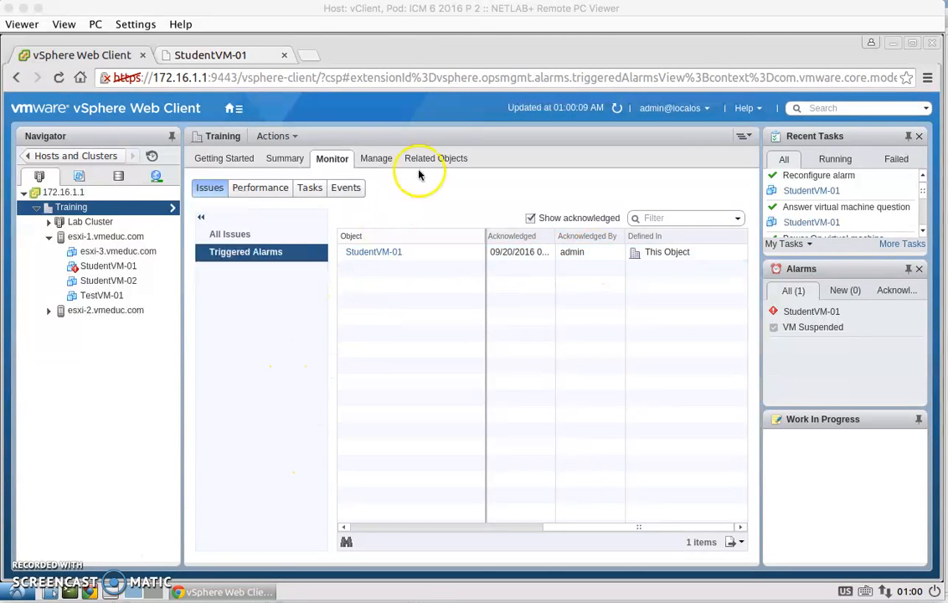
# - Close the StudentVM-01 console and power off the StudentVM-01 virtual machine
pyautogui.click(286, 56)
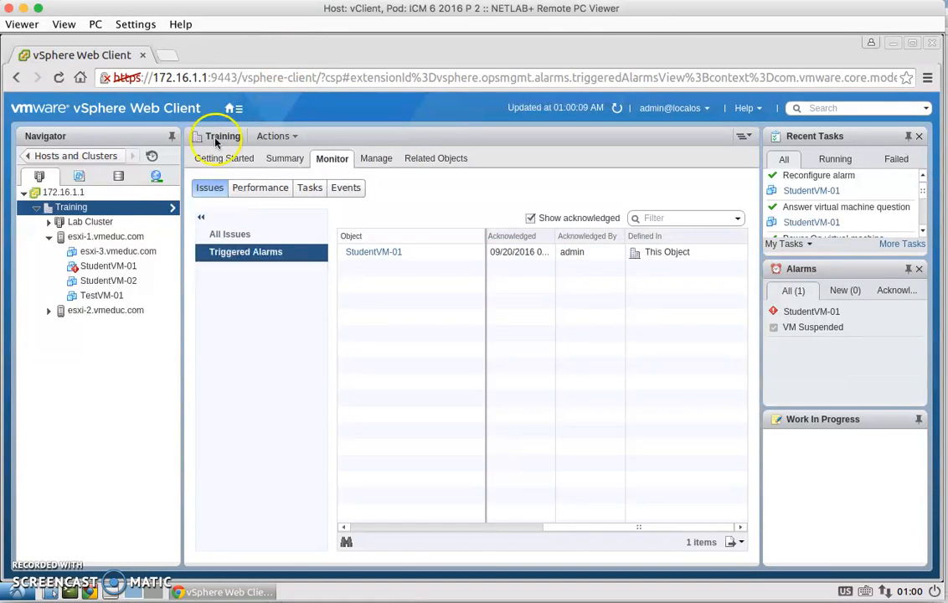
pyautogui.click(100, 267)
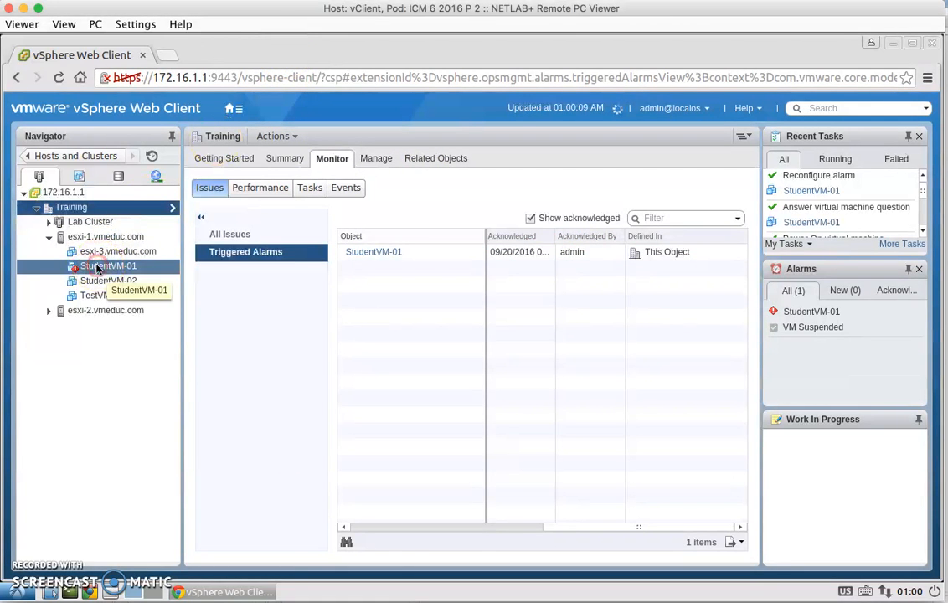
pyautogui.rightClick(99, 267)
pyautogui.moveTo(187, 207)
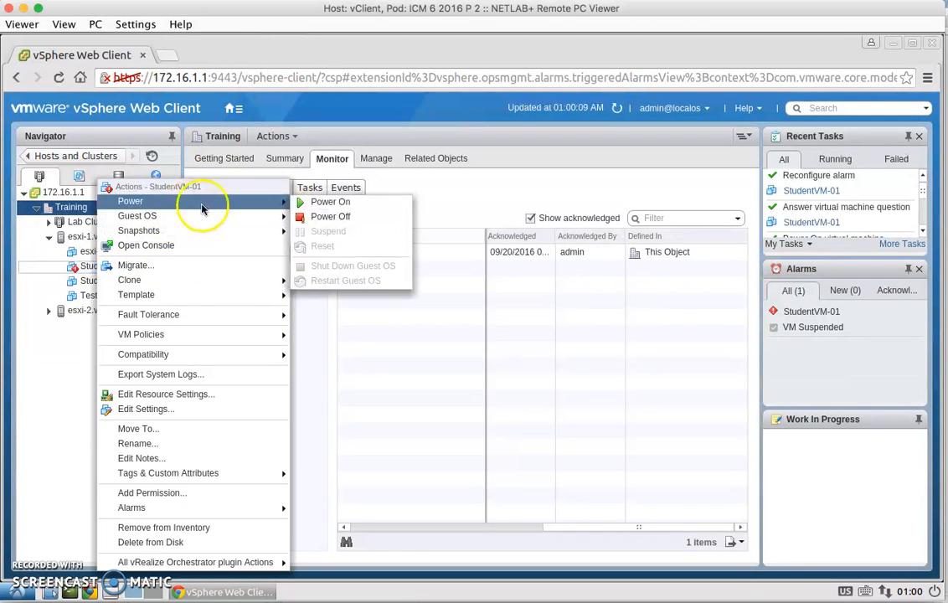
pyautogui.click(334, 217)
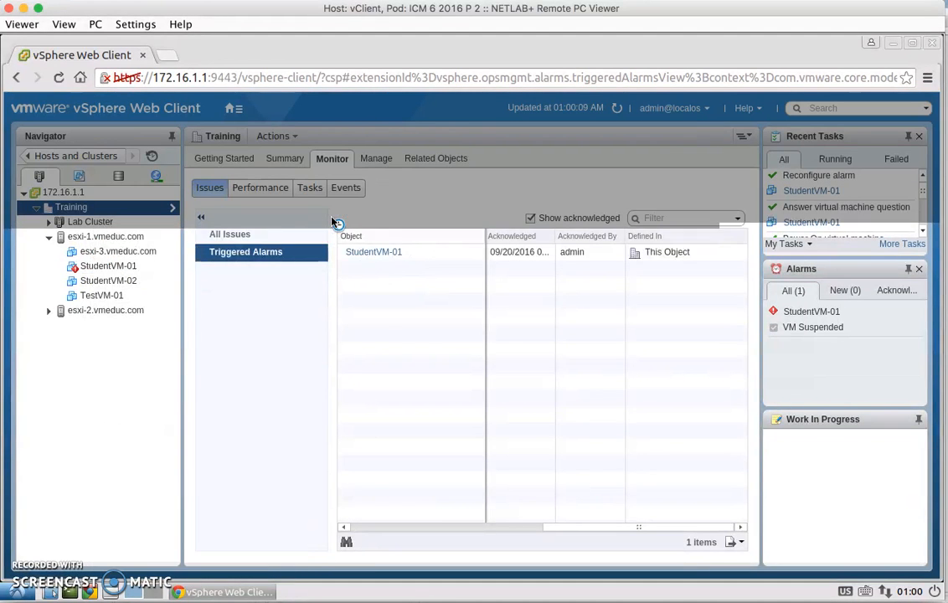
pyautogui.click(447, 363)
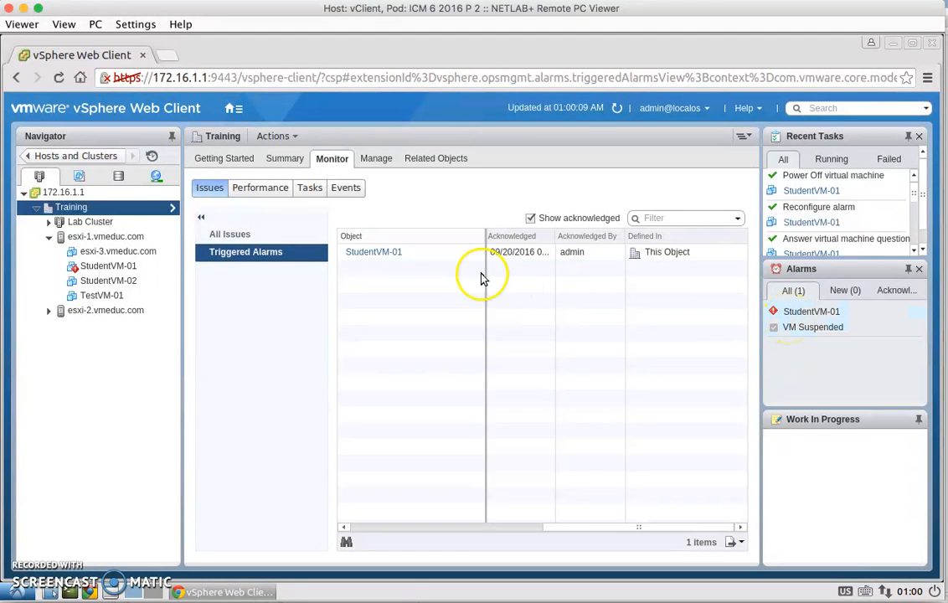
# - Reset the triggered VM Suspended alarm on StudentVM-01 to green
pyautogui.click(429, 253)
pyautogui.rightClick(428, 252)
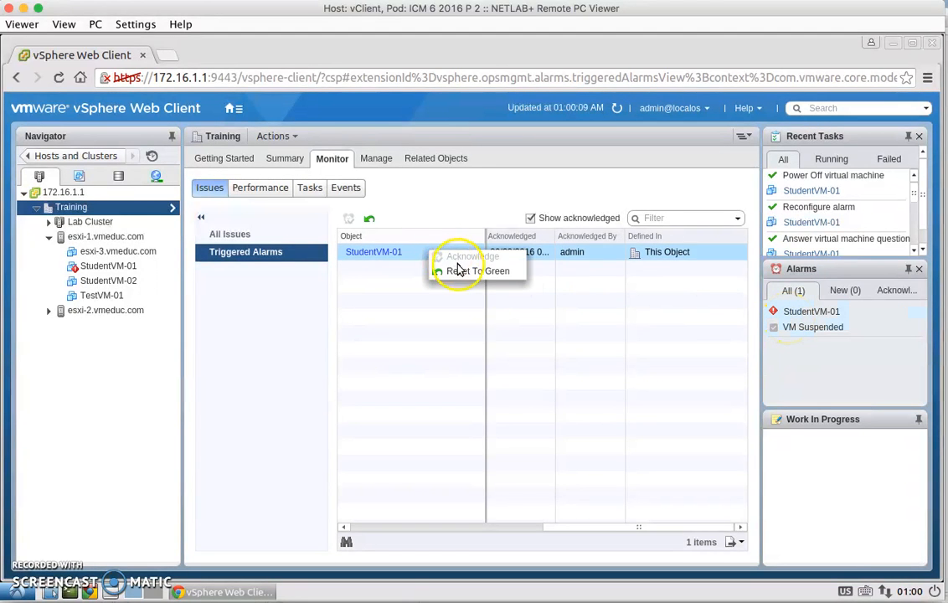
pyautogui.click(467, 272)
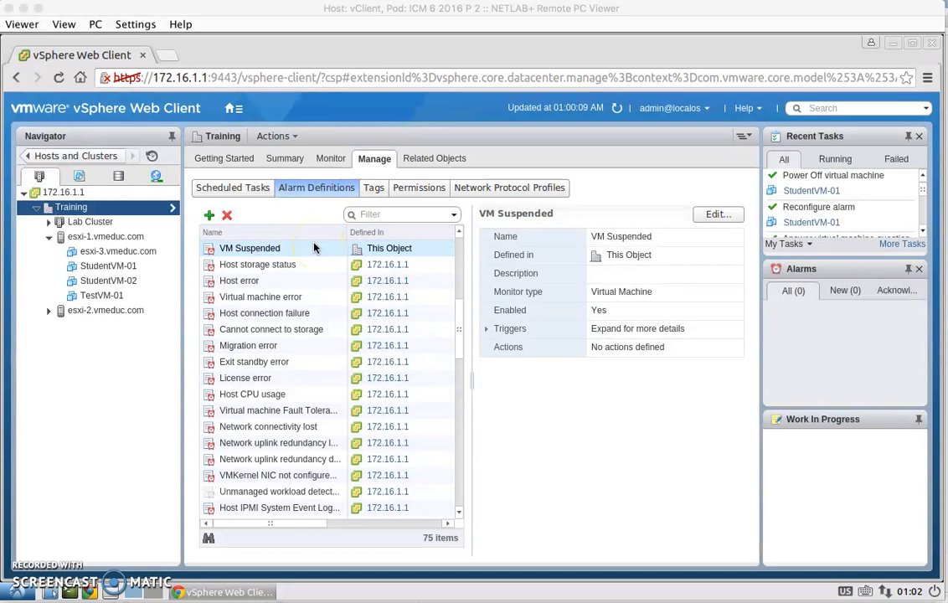
# - Remove the VM Suspended alarm definition from the Training datacenter
pyautogui.rightClick(268, 252)
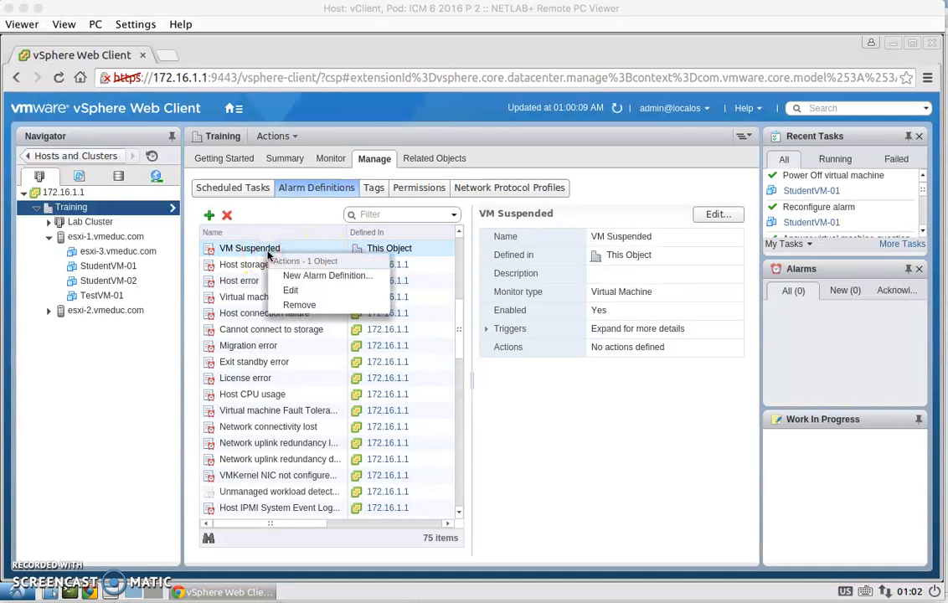
pyautogui.click(299, 307)
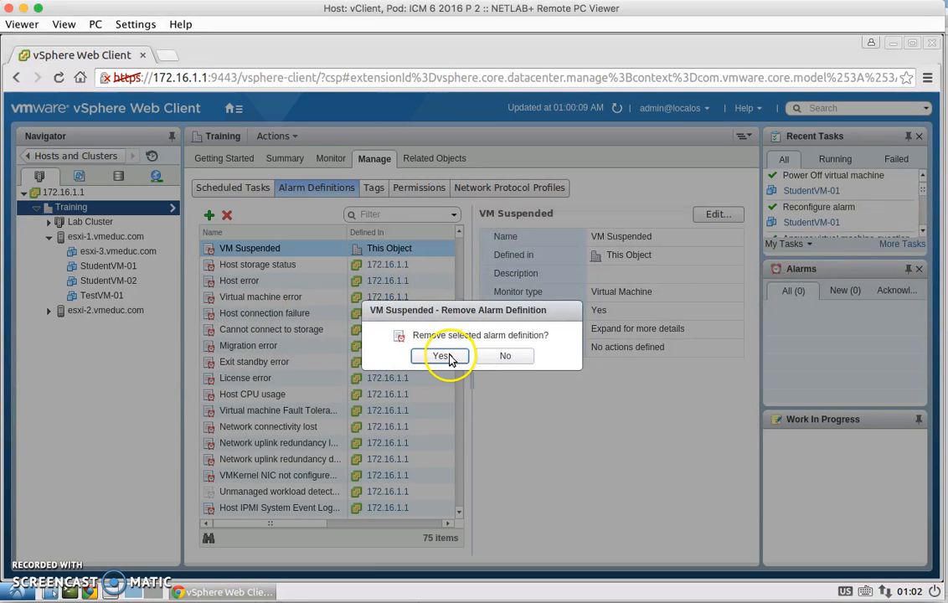
pyautogui.click(440, 356)
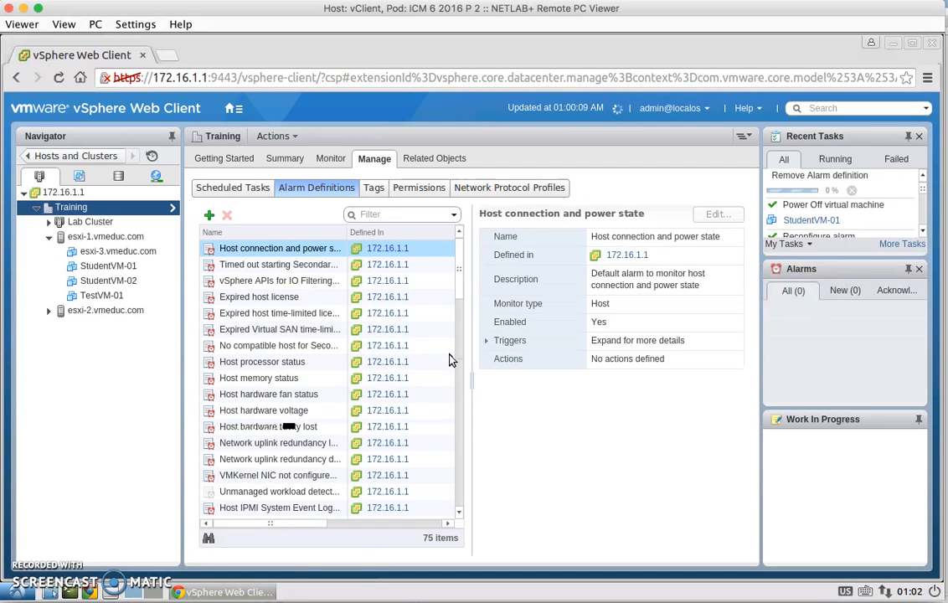
# - Remove the VM CPU Usage alarm definition from the StudentVM-01 virtual machine
pyautogui.click(125, 266)
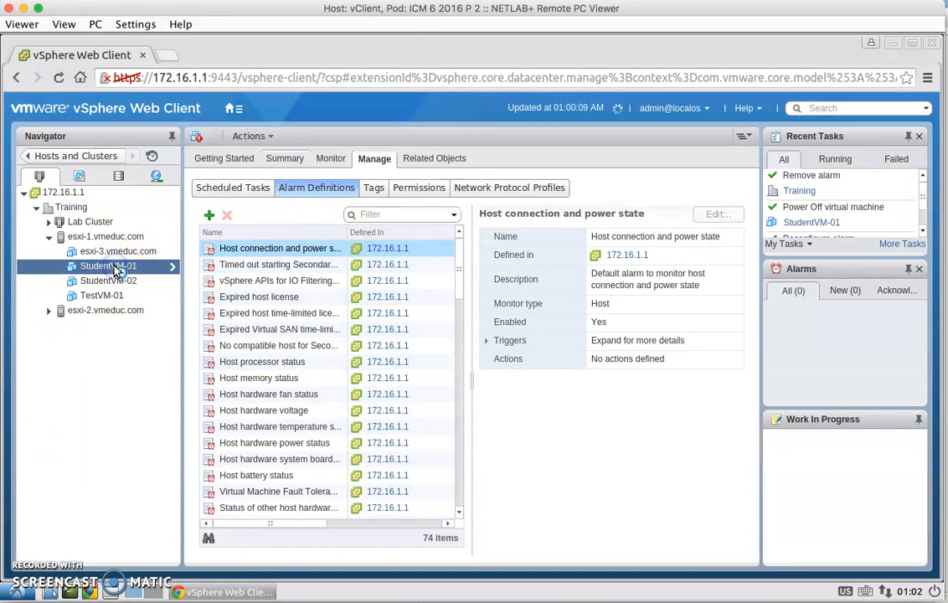
pyautogui.click(377, 157)
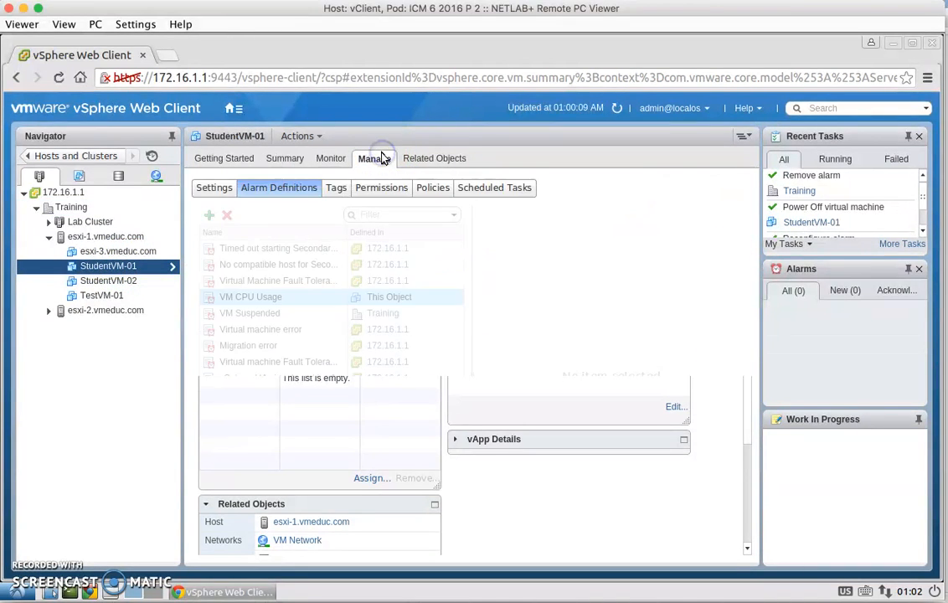
pyautogui.click(314, 299)
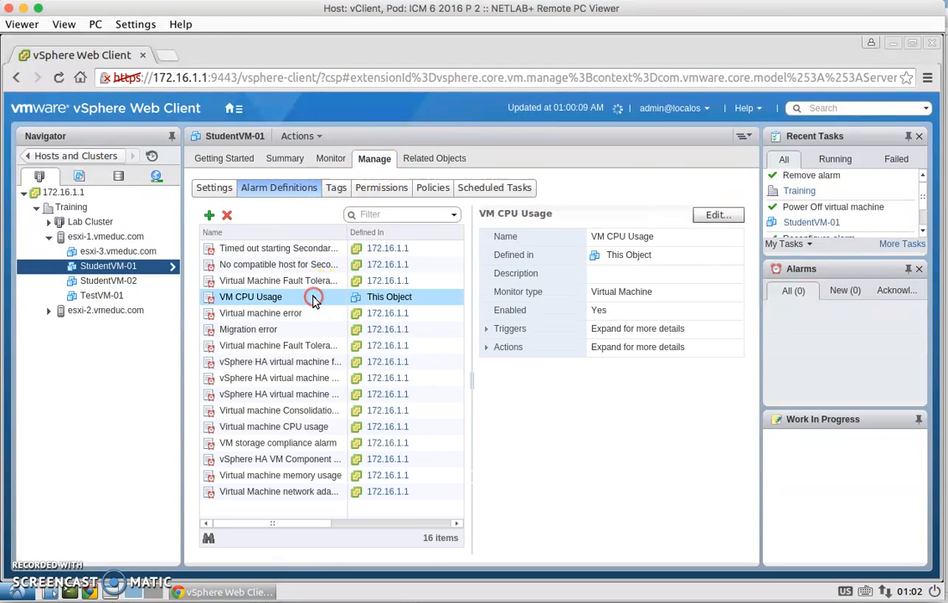
pyautogui.rightClick(313, 299)
pyautogui.click(360, 350)
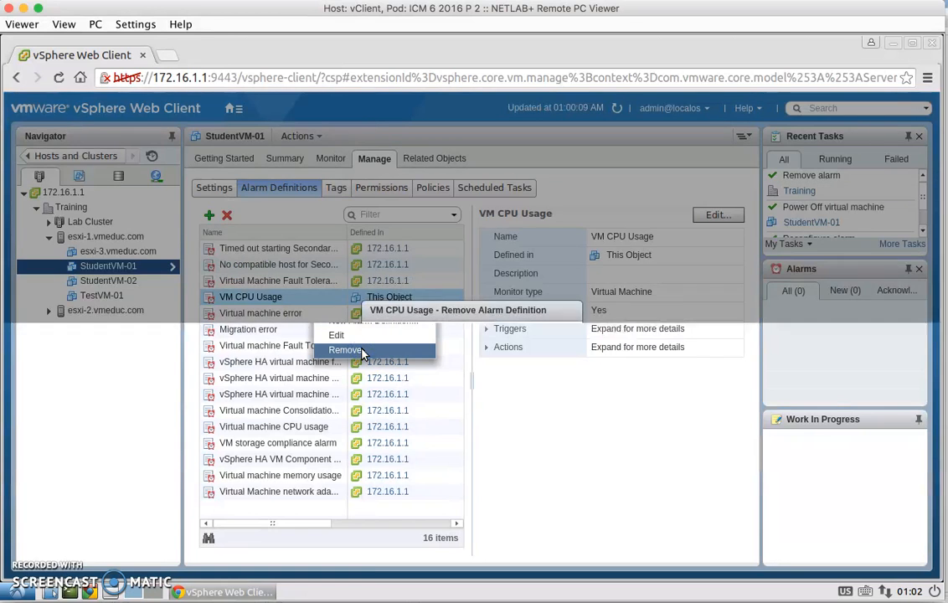
pyautogui.click(387, 356)
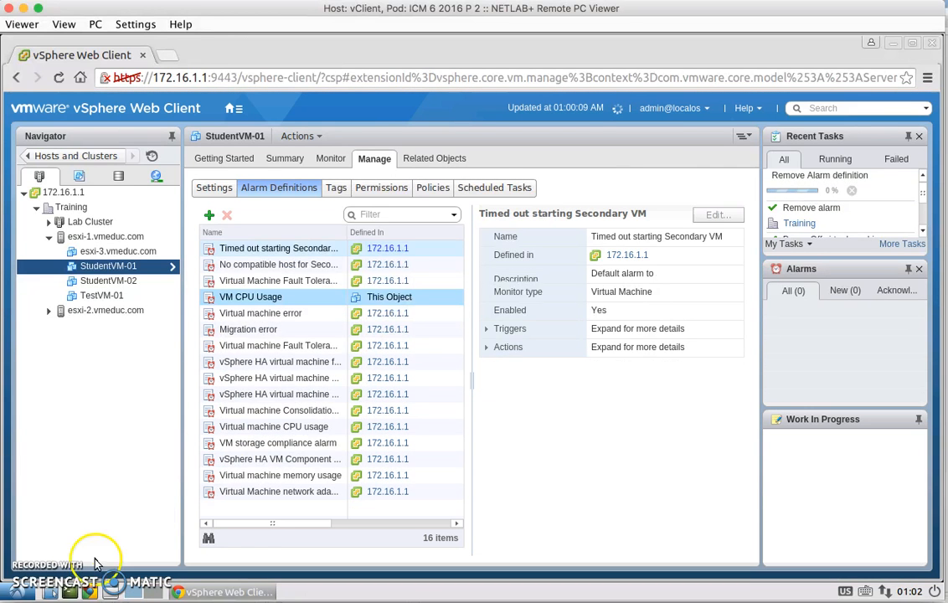